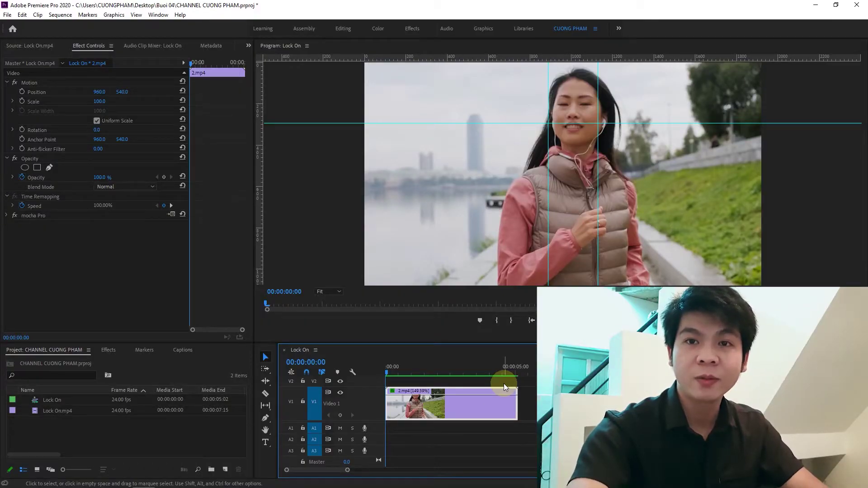
Preview the Lock On.mp4 clip in an enlarged source monitor
{"action": "double_click", "coordinate": [499, 411]}
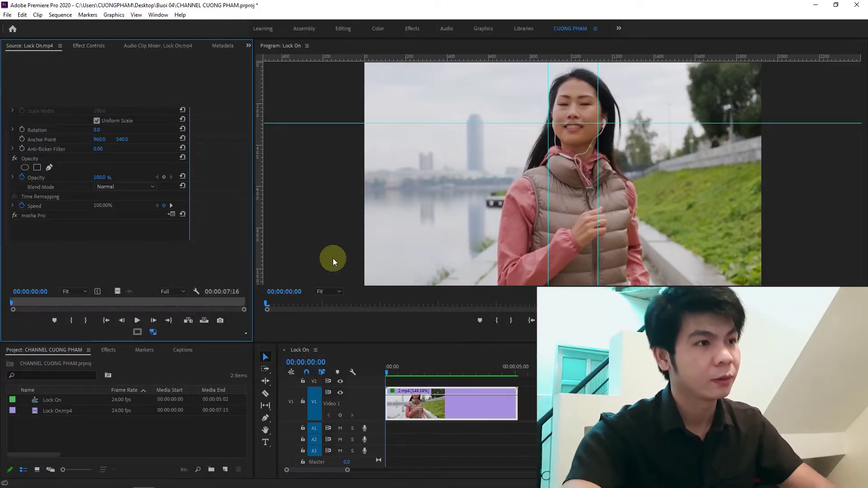
{"action": "left_click_drag", "start_coordinate": [253, 228], "coordinate": [431, 229]}
{"action": "key", "text": "space"}
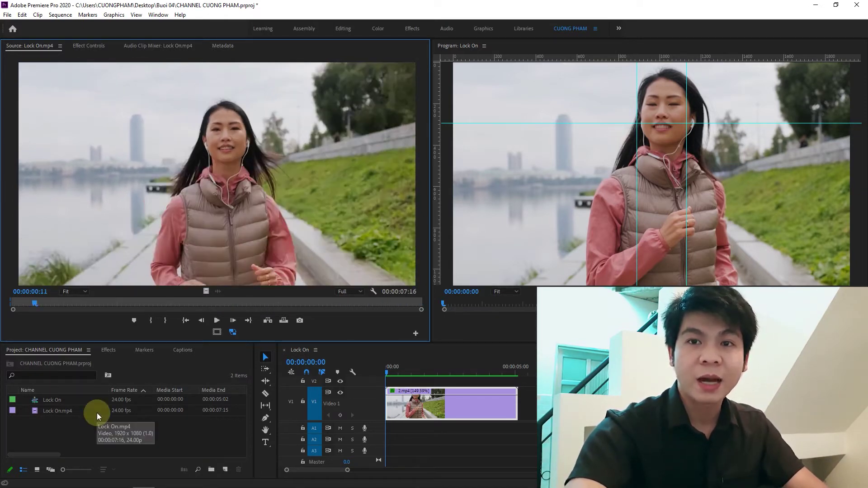
Make a new sequence from Lock On.mp4, name it 'Lock On 2', and play it
{"action": "left_click", "coordinate": [34, 411]}
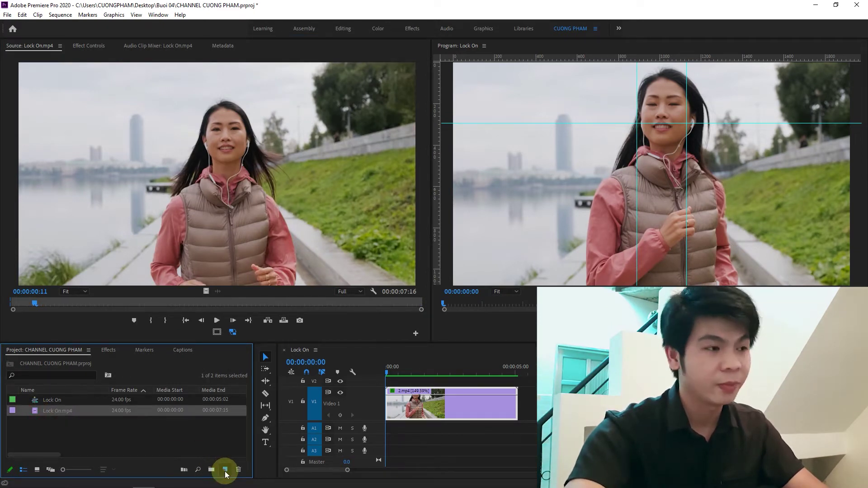
{"action": "left_click_drag", "start_coordinate": [225, 472], "coordinate": [225, 472]}
{"action": "left_click", "coordinate": [59, 410]}
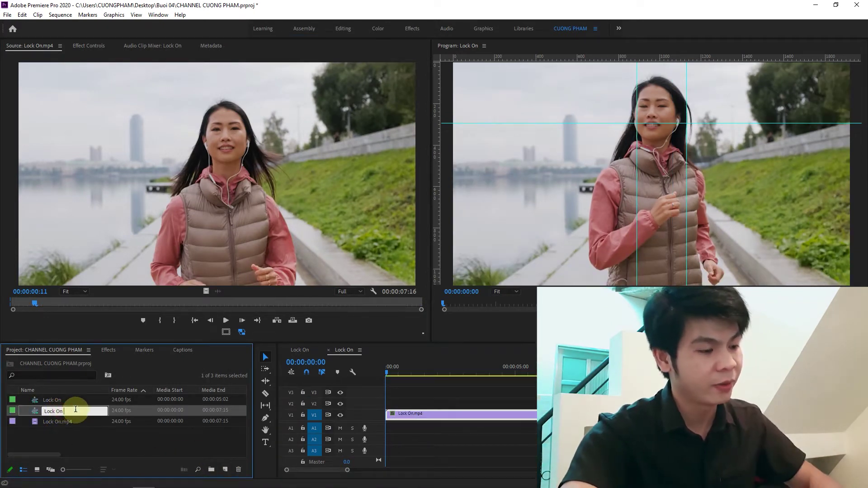
{"action": "type", "text": "2"}
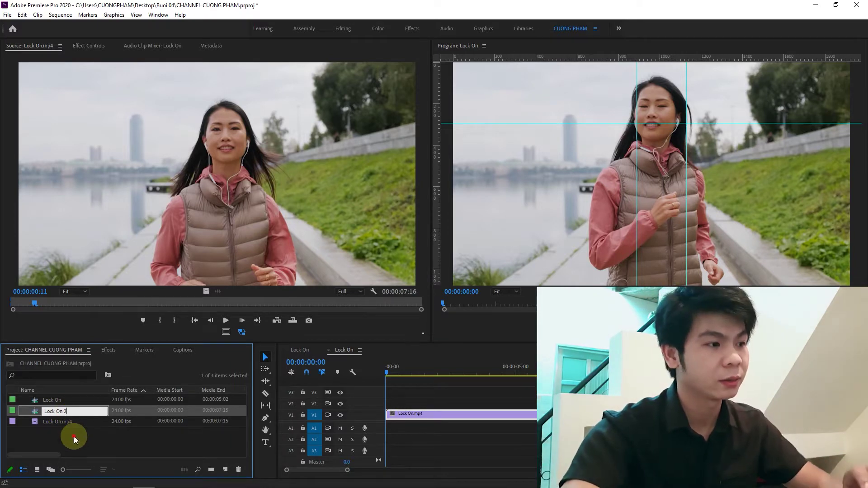
{"action": "left_click", "coordinate": [449, 400]}
{"action": "key", "text": "space"}
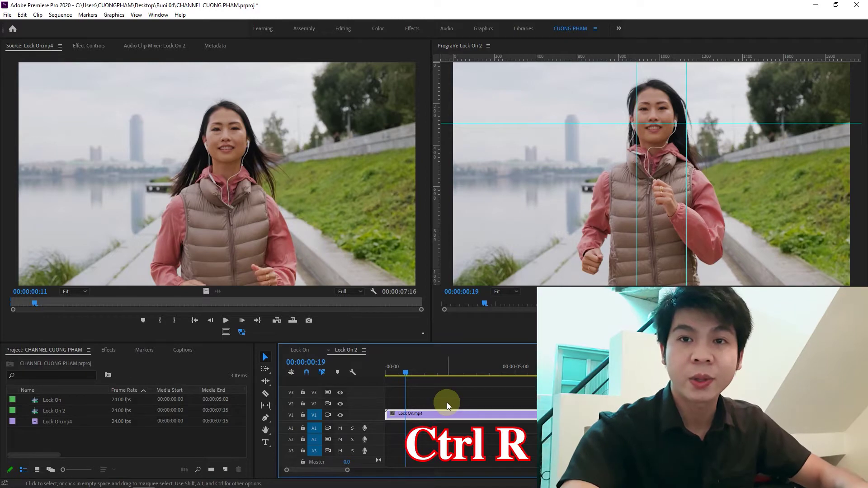
Set the clip speed to 150% with Ctrl+R and play back the faster clip
{"action": "key", "text": "ctrl+r"}
{"action": "type", "text": "150"}
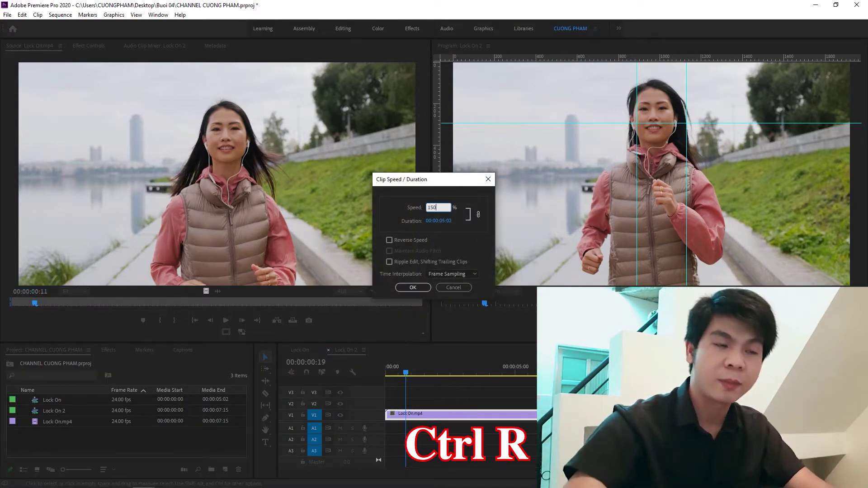
{"action": "key", "text": "Return"}
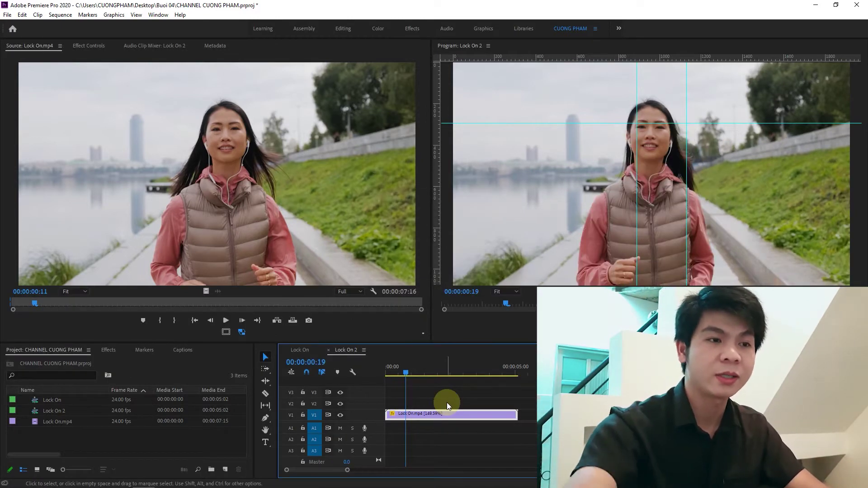
{"action": "key", "text": "space"}
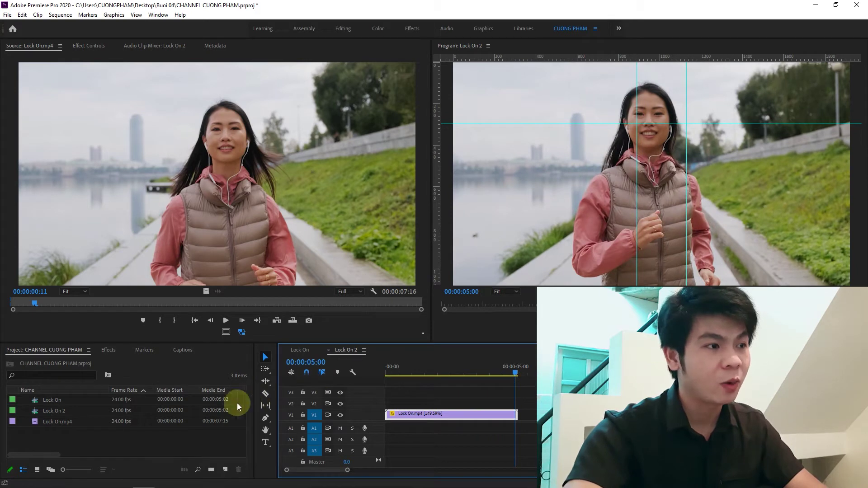
Find the mocha Pro effect, apply it to the Lock On.mp4 clip, and launch its plugin
{"action": "left_click", "coordinate": [108, 350]}
{"action": "left_click", "coordinate": [63, 363]}
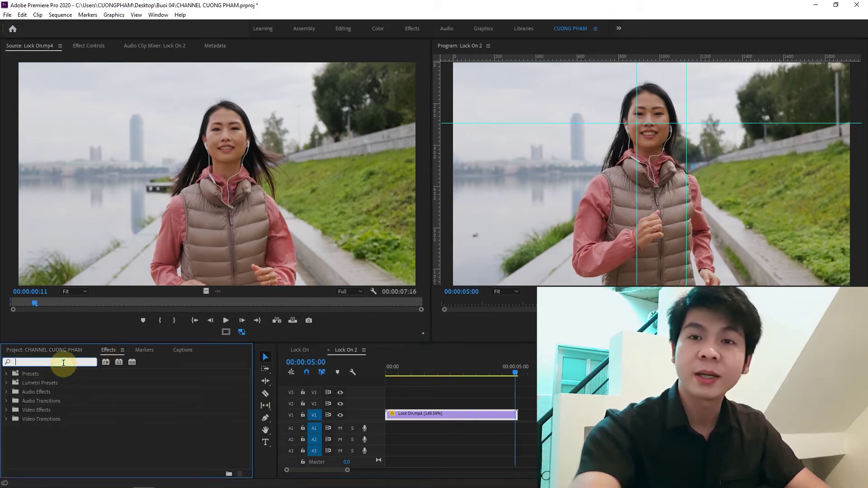
{"action": "type", "text": "mocha"}
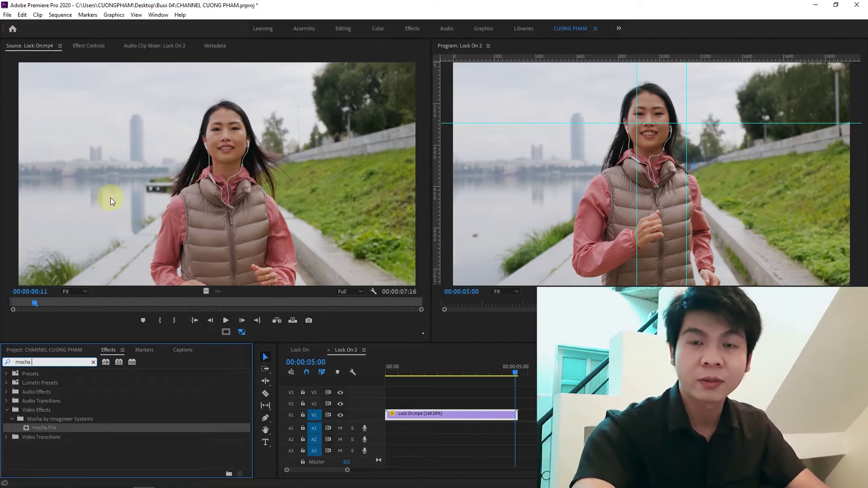
{"action": "left_click_drag", "start_coordinate": [38, 428], "coordinate": [429, 418]}
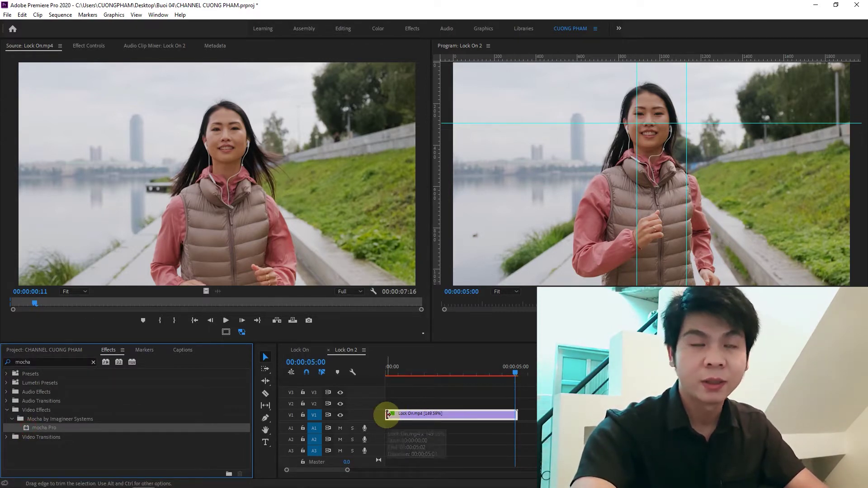
{"action": "left_click", "coordinate": [96, 47]}
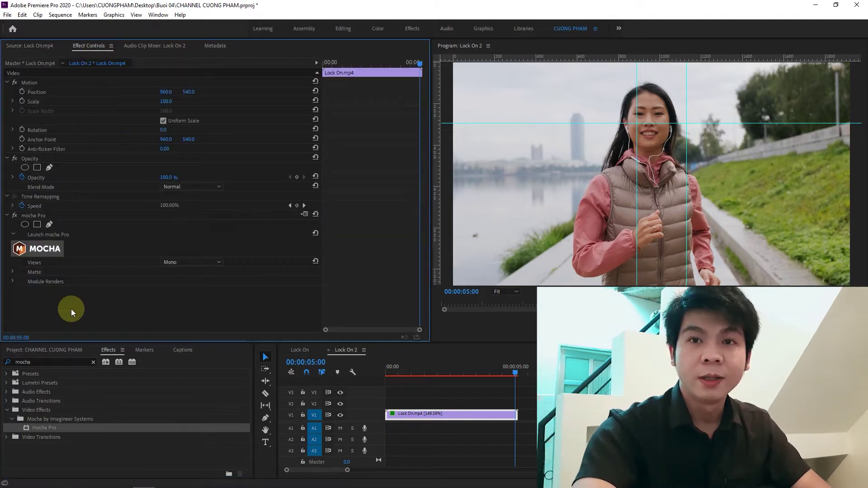
{"action": "left_click", "coordinate": [37, 251]}
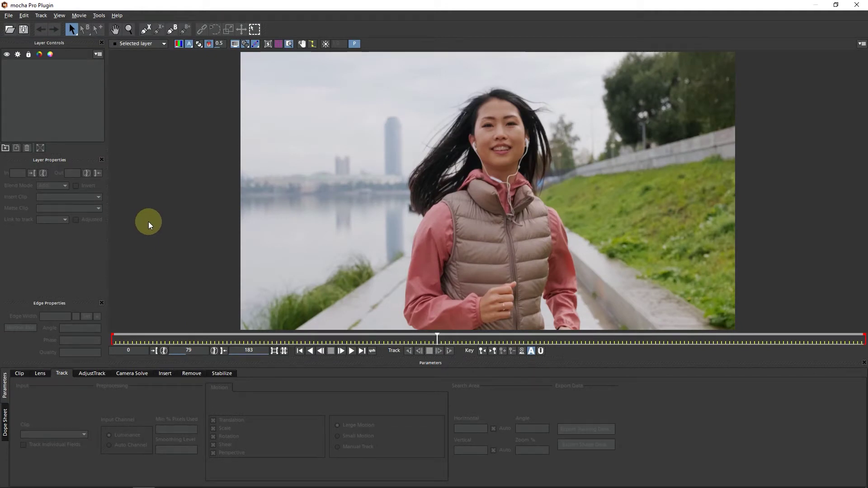
Scrub the mocha timeline and park the playhead on frame 87, where the face is clear
{"action": "mouse_move", "coordinate": [438, 341]}
{"action": "left_mouse_down"}
{"action": "mouse_move", "coordinate": [525, 343]}
{"action": "mouse_move", "coordinate": [507, 345]}
{"action": "left_mouse_up"}
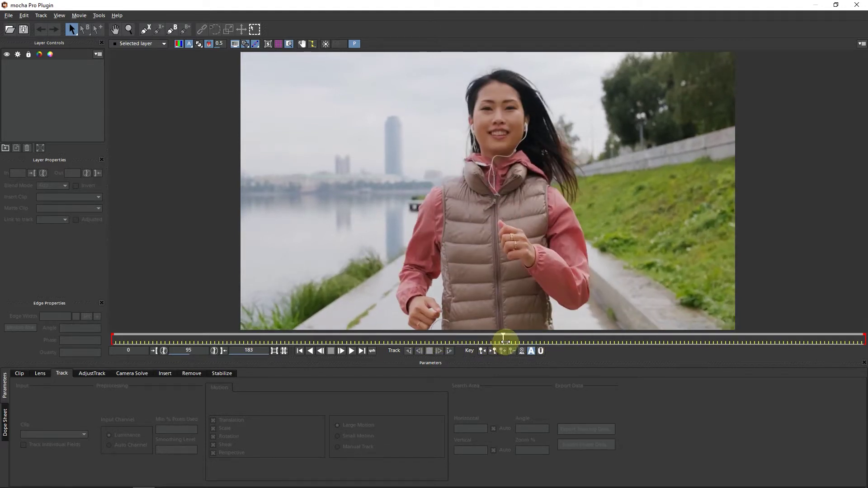
{"action": "left_click_drag", "start_coordinate": [507, 345], "coordinate": [468, 342]}
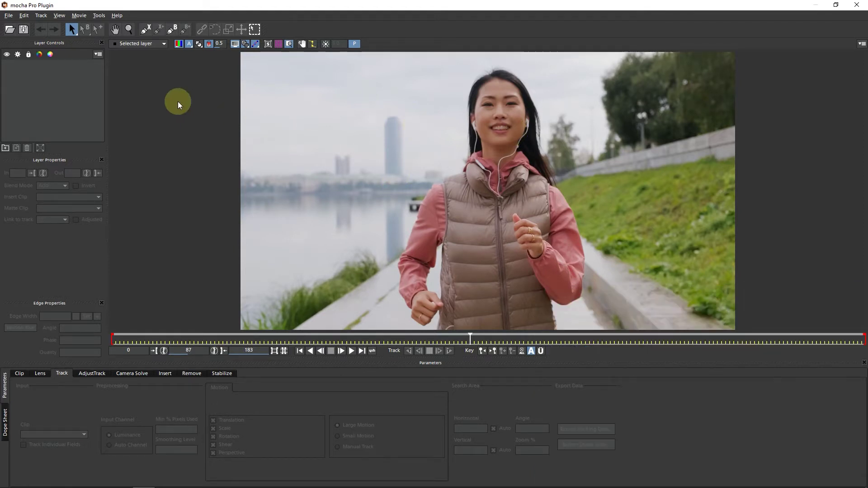
{"action": "left_click", "coordinate": [473, 342]}
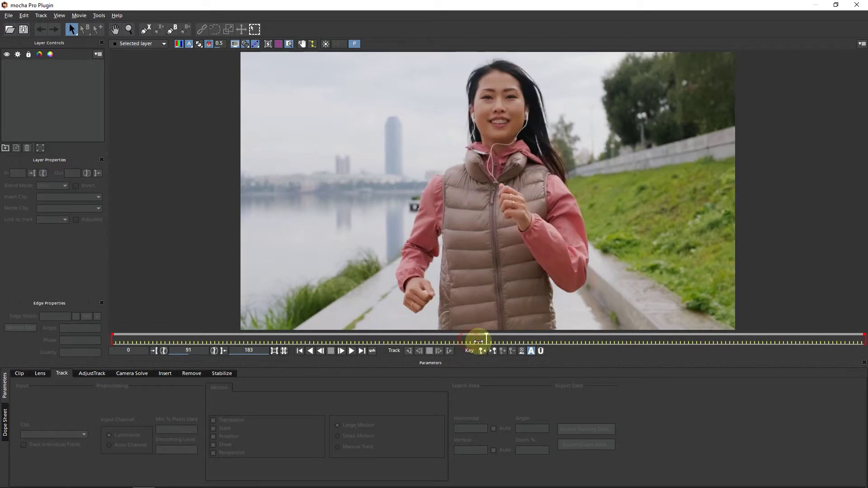
{"action": "left_click_drag", "start_coordinate": [468, 344], "coordinate": [469, 347]}
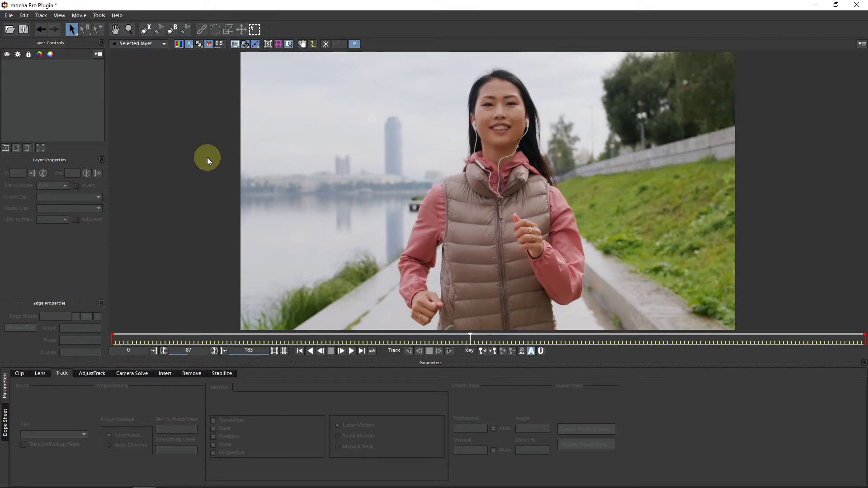
Choose the X-spline tool and zoom in on the woman's face
{"action": "left_click", "coordinate": [144, 31]}
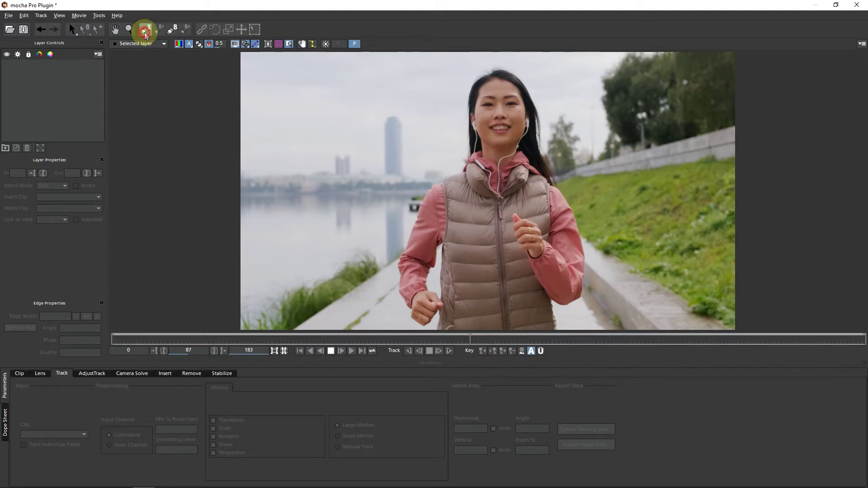
{"action": "key", "text": "z"}
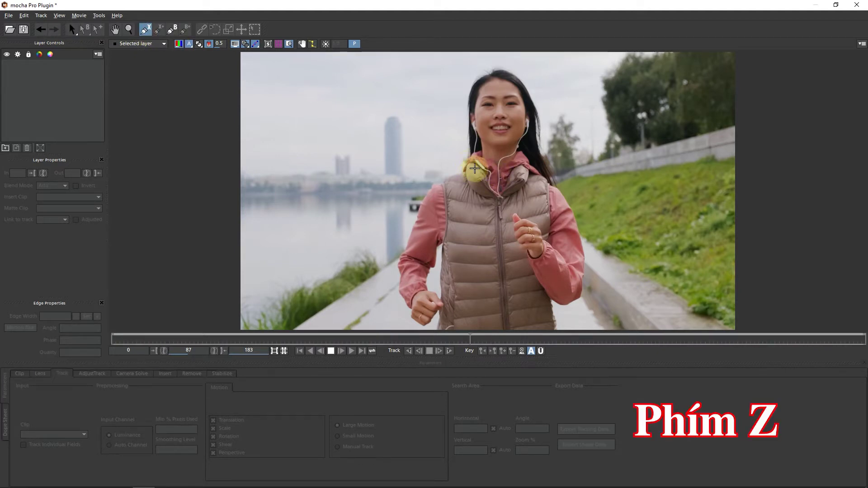
{"action": "left_click_drag", "start_coordinate": [520, 83], "coordinate": [520, 170]}
{"action": "key", "text": "x"}
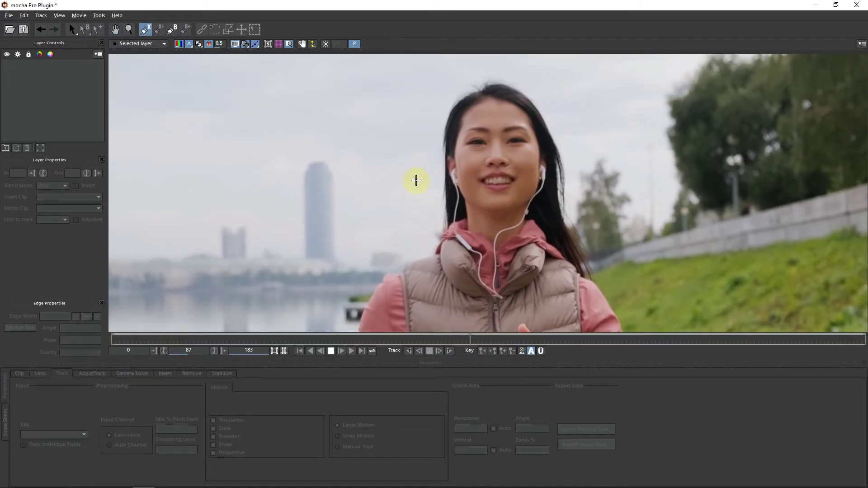
Outline the woman's cheeks, jaw and forehead with spline points and close the shape
{"action": "left_click", "coordinate": [453, 172]}
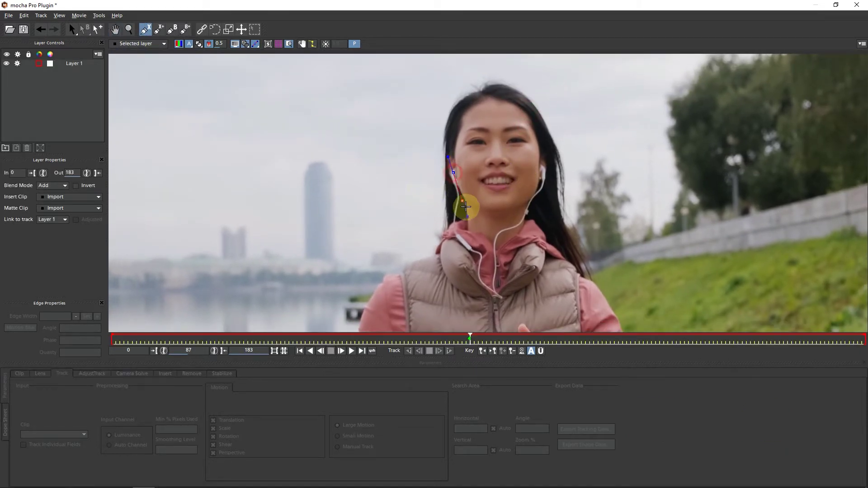
{"action": "left_click", "coordinate": [464, 198]}
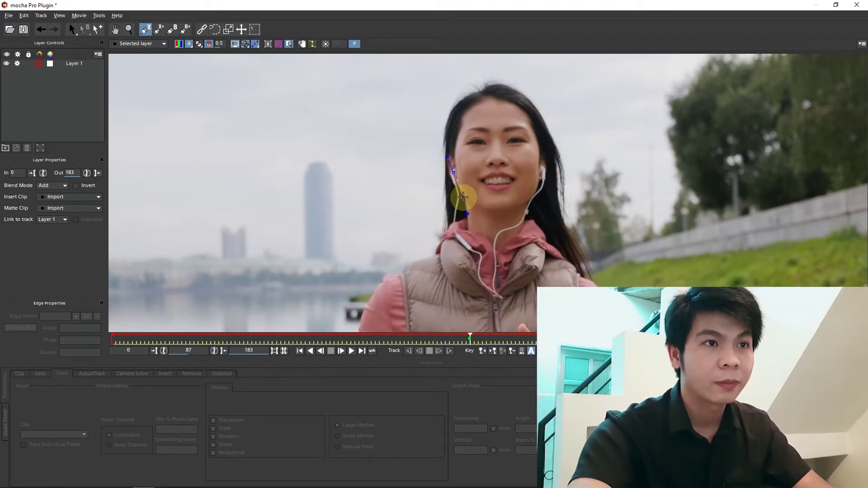
{"action": "mouse_move", "coordinate": [478, 207]}
{"action": "left_mouse_down"}
{"action": "mouse_move", "coordinate": [520, 208]}
{"action": "mouse_move", "coordinate": [546, 172]}
{"action": "left_mouse_up"}
{"action": "left_click", "coordinate": [509, 137]}
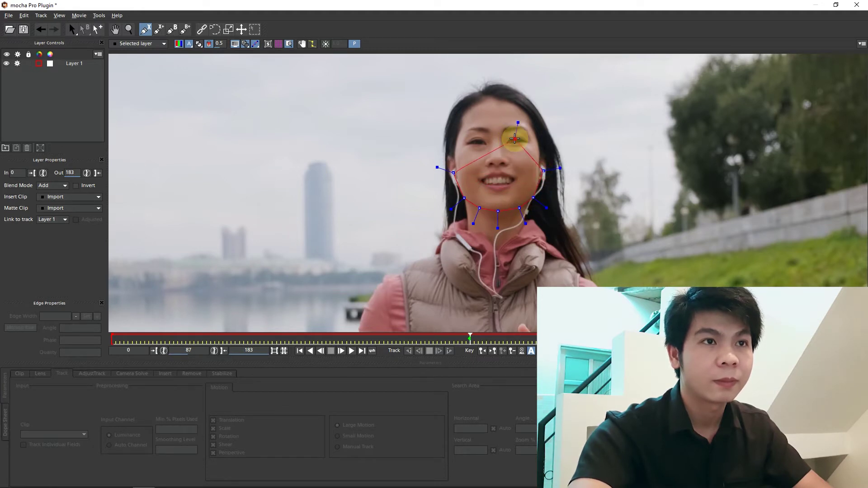
{"action": "mouse_move", "coordinate": [515, 138]}
{"action": "left_mouse_down"}
{"action": "mouse_move", "coordinate": [491, 133]}
{"action": "mouse_move", "coordinate": [476, 142]}
{"action": "left_mouse_up"}
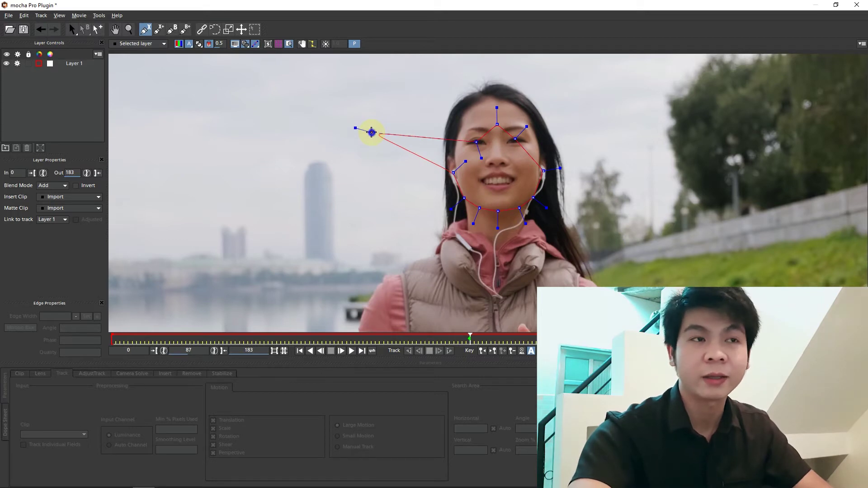
{"action": "right_click", "coordinate": [460, 172]}
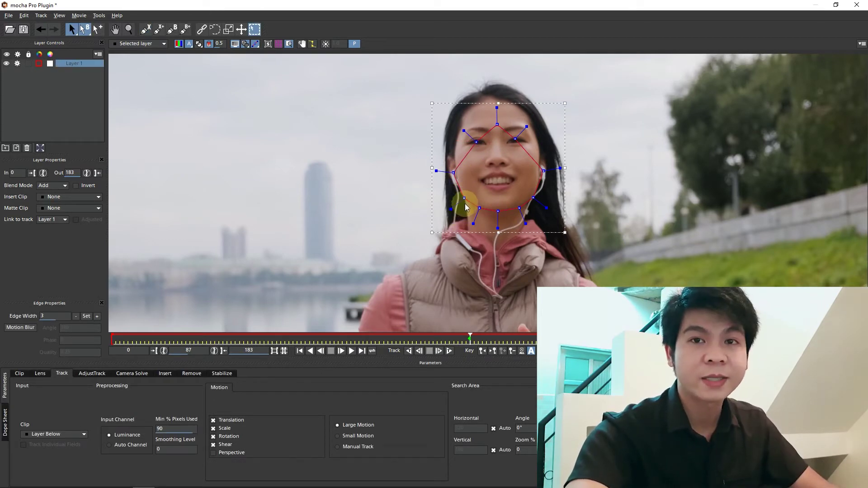
Adjust the left cheek, right cheek and right eye points so the outline hugs the face
{"action": "mouse_move", "coordinate": [450, 196]}
{"action": "left_mouse_down"}
{"action": "mouse_move", "coordinate": [534, 219]}
{"action": "mouse_move", "coordinate": [498, 228]}
{"action": "left_mouse_up"}
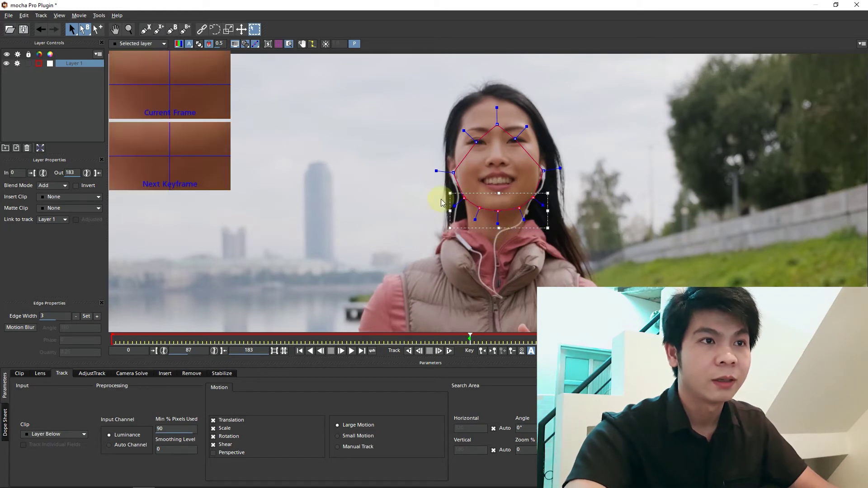
{"action": "left_click", "coordinate": [451, 181]}
{"action": "left_click_drag", "start_coordinate": [450, 181], "coordinate": [449, 182]}
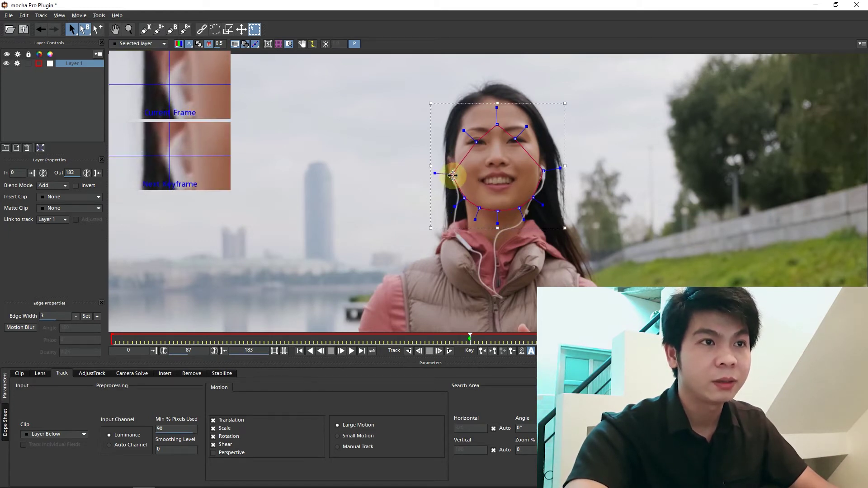
{"action": "left_click", "coordinate": [542, 171]}
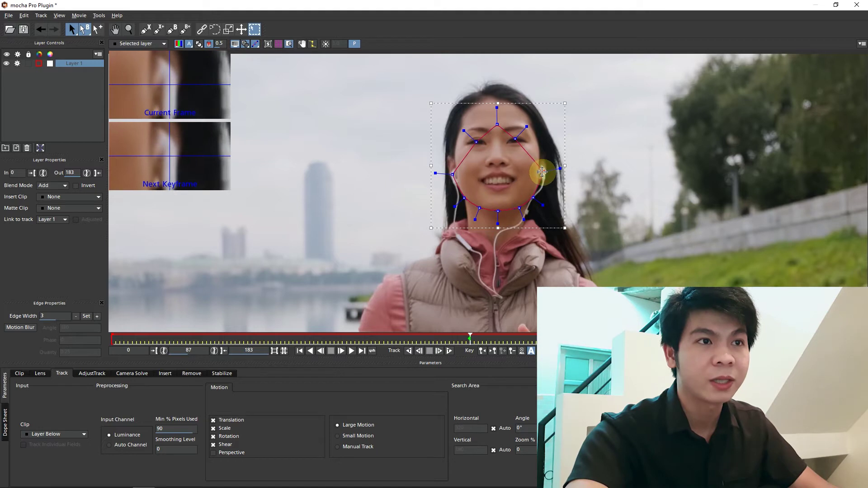
{"action": "left_click_drag", "start_coordinate": [580, 174], "coordinate": [584, 173]}
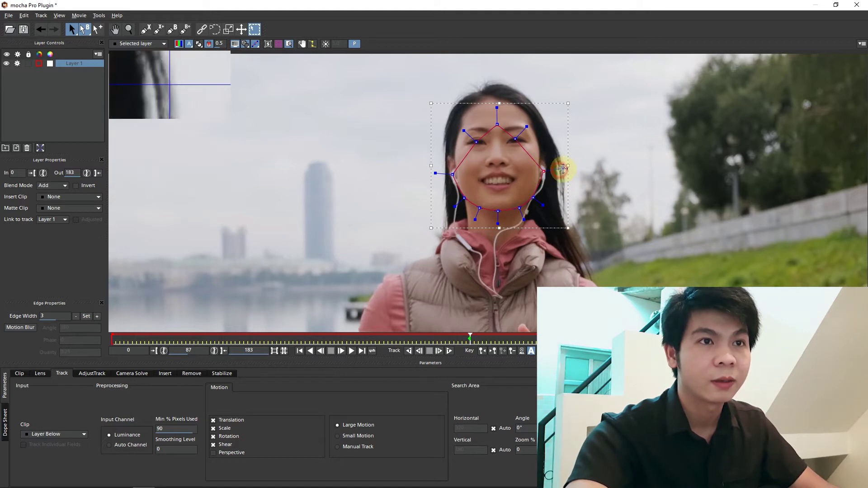
{"action": "left_click", "coordinate": [476, 142]}
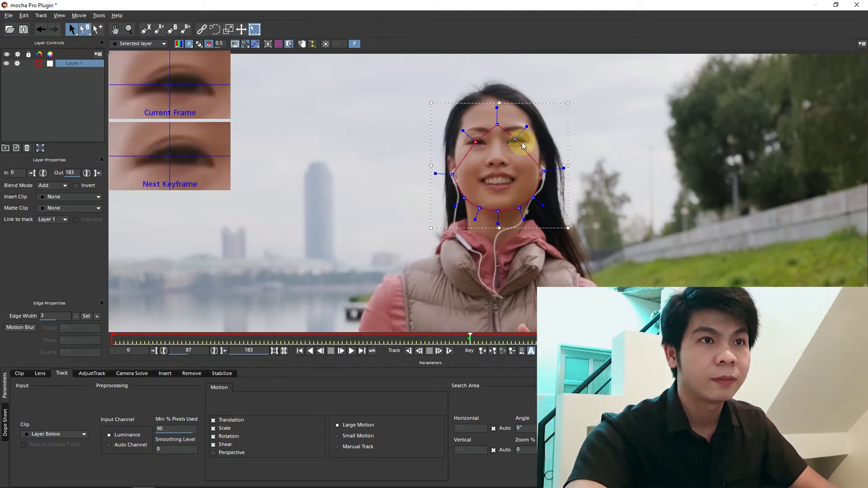
{"action": "left_click_drag", "start_coordinate": [515, 139], "coordinate": [493, 122]}
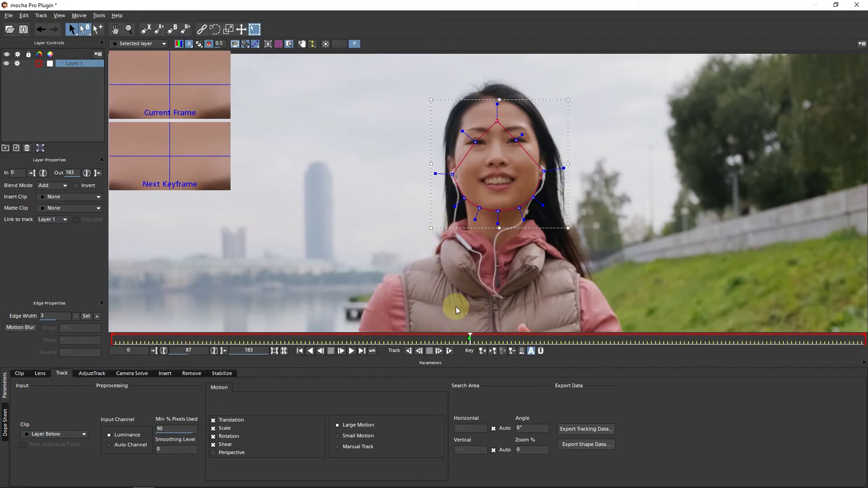
Track the face forward to frame 183, refit its end points, then track back from frame 87
{"action": "left_click", "coordinate": [450, 352]}
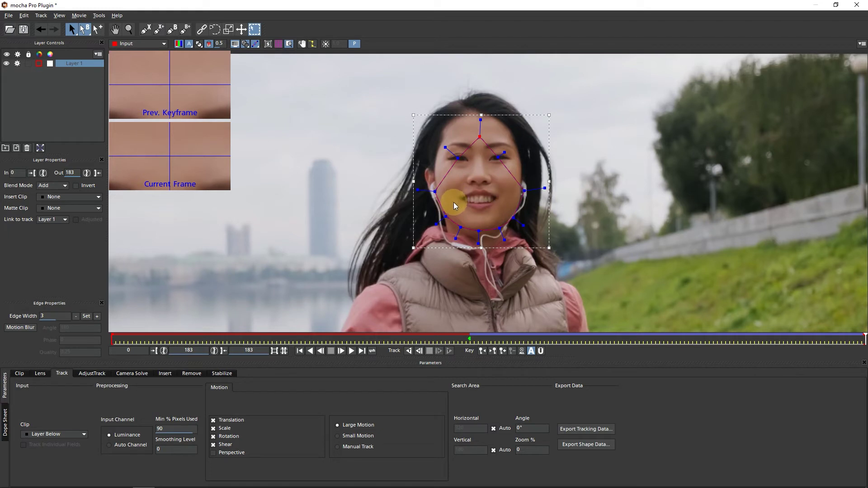
{"action": "left_click_drag", "start_coordinate": [434, 192], "coordinate": [433, 190]}
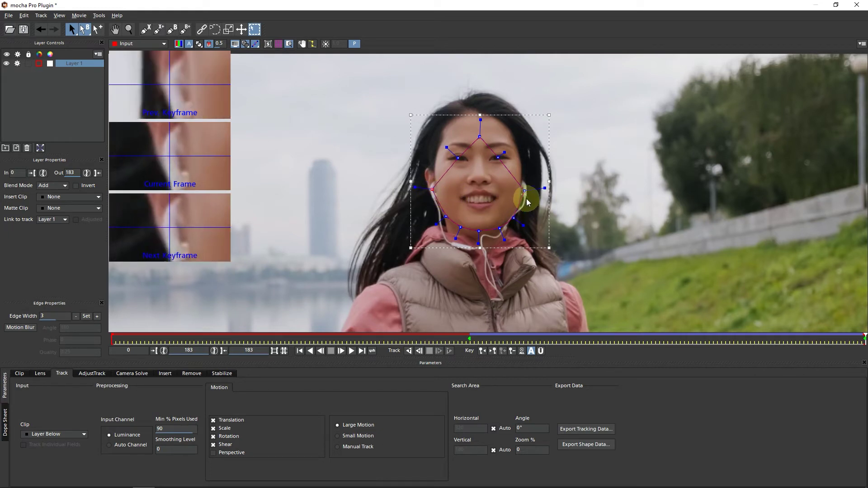
{"action": "left_click_drag", "start_coordinate": [524, 191], "coordinate": [523, 188]}
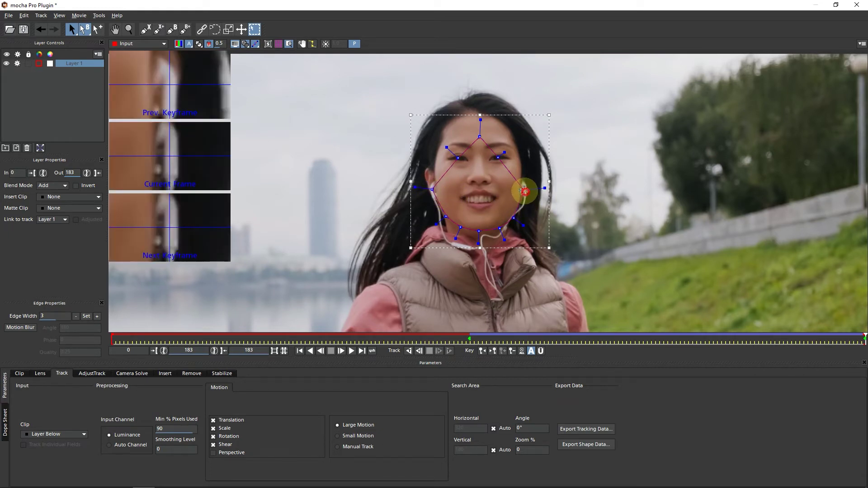
{"action": "left_click", "coordinate": [499, 228]}
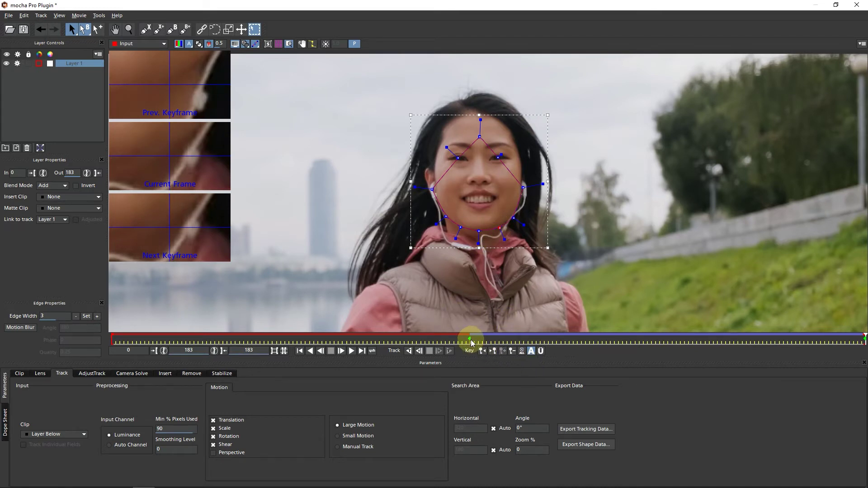
{"action": "left_click", "coordinate": [481, 352]}
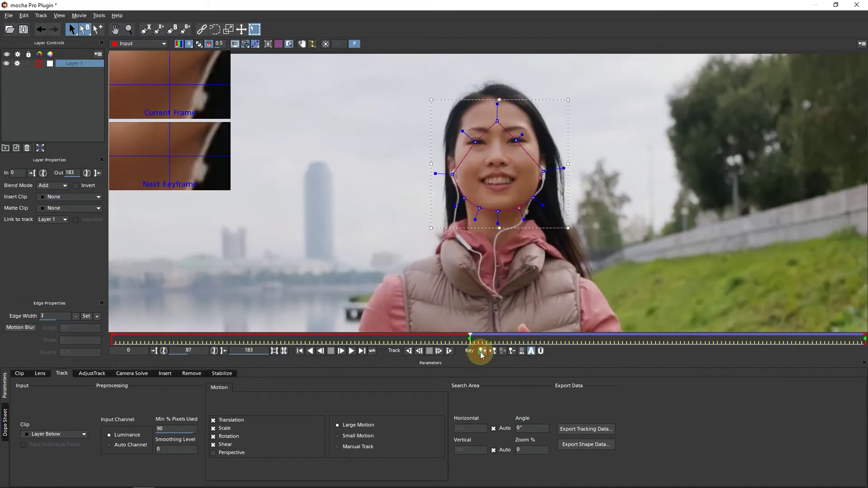
{"action": "left_click", "coordinate": [411, 350]}
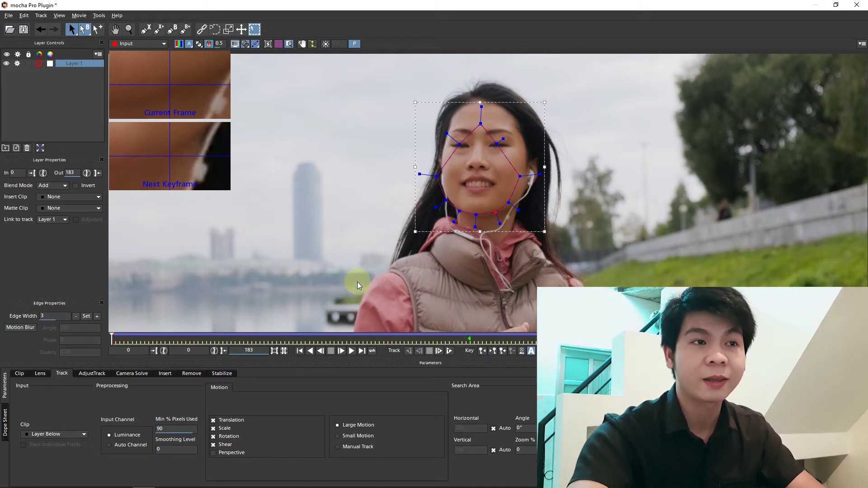
Refit the face outline's side and jaw points, then correct the contour again at frame 40
{"action": "left_click_drag", "start_coordinate": [437, 177], "coordinate": [441, 179]}
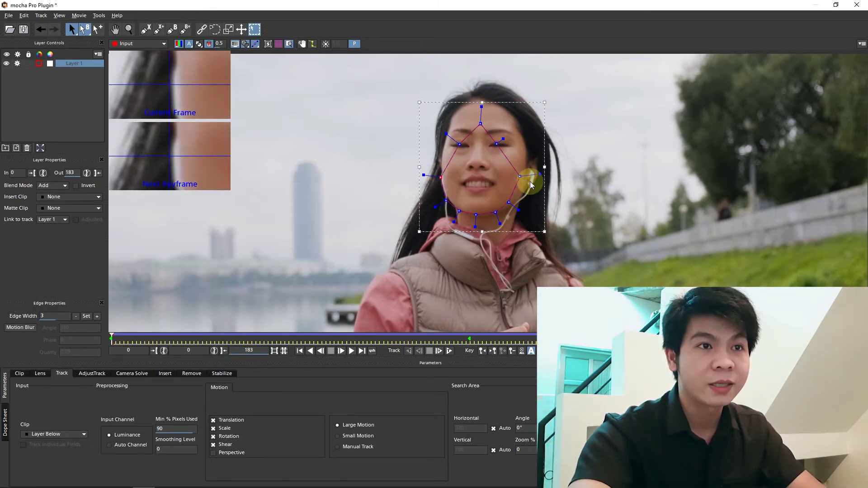
{"action": "left_click_drag", "start_coordinate": [520, 175], "coordinate": [531, 176]}
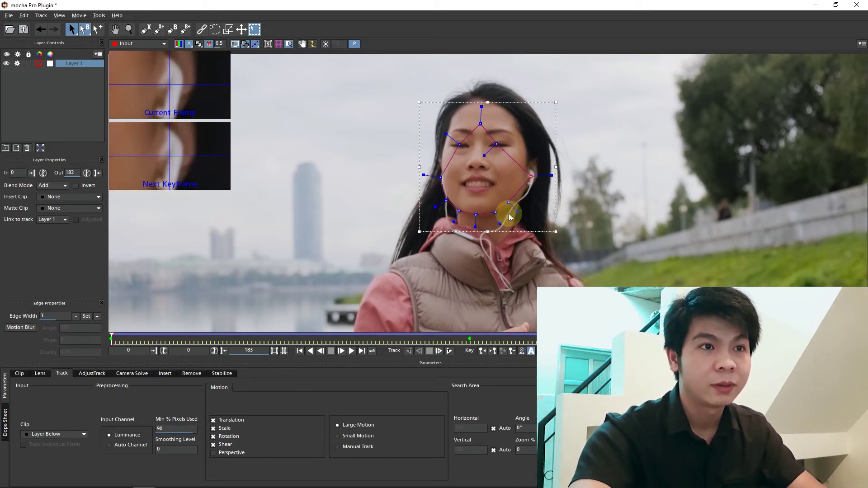
{"action": "left_click_drag", "start_coordinate": [496, 213], "coordinate": [477, 214]}
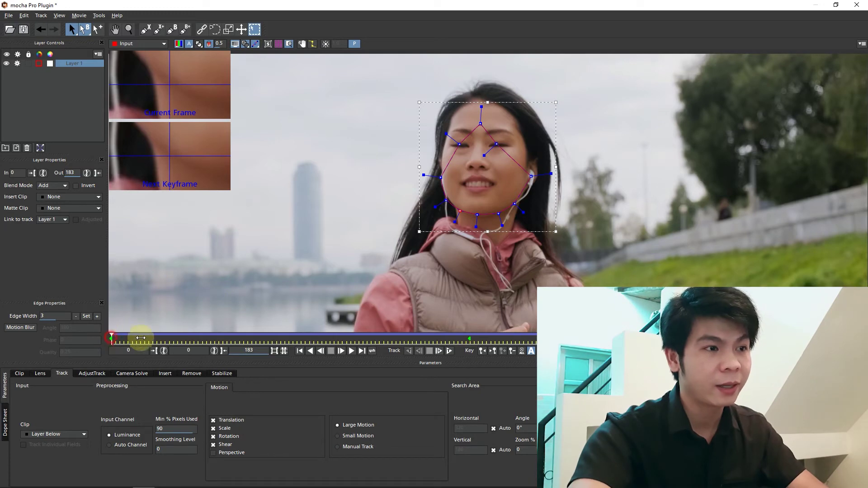
{"action": "left_click_drag", "start_coordinate": [140, 339], "coordinate": [293, 339]}
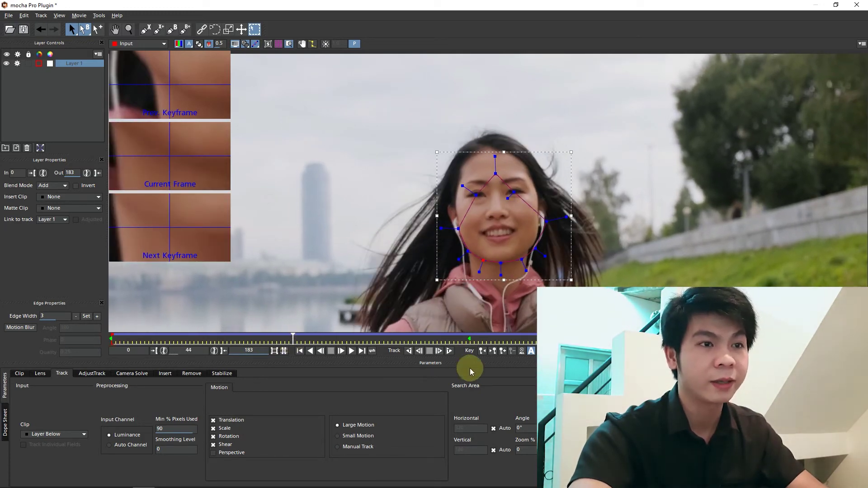
{"action": "left_click_drag", "start_coordinate": [459, 229], "coordinate": [454, 226]}
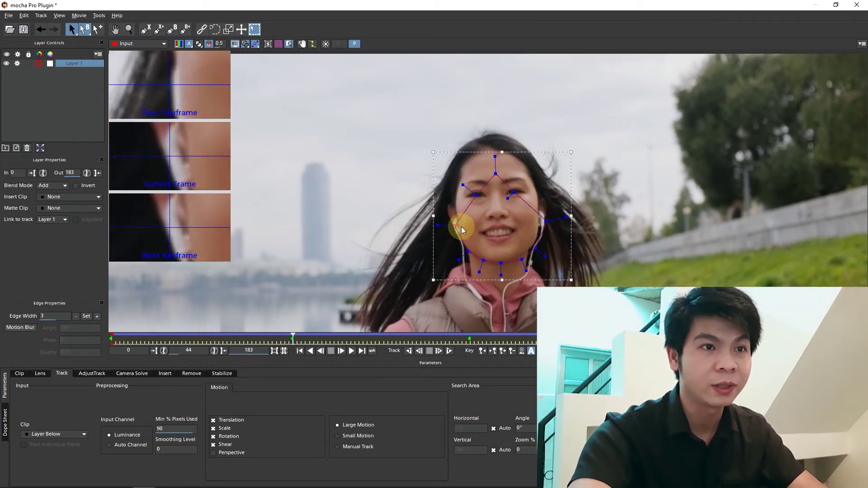
{"action": "left_click_drag", "start_coordinate": [544, 219], "coordinate": [541, 218]}
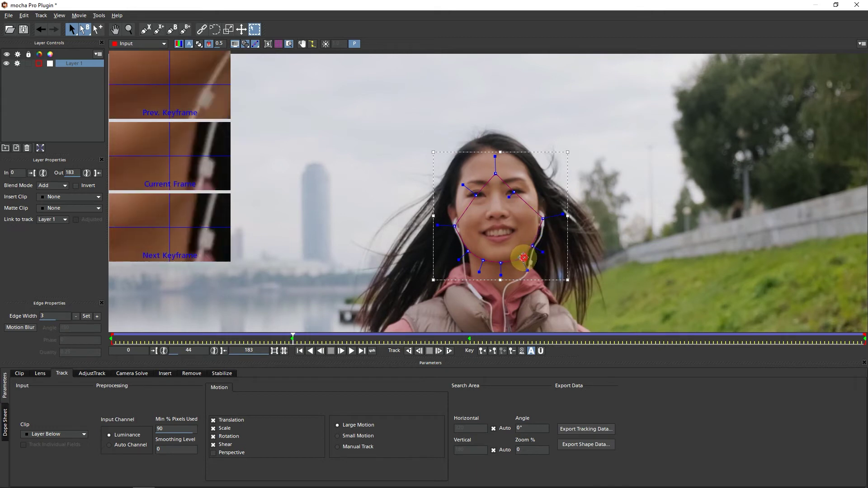
Refit the side contour points at frame 20 and check the shape at frame 64
{"action": "left_click_drag", "start_coordinate": [291, 338], "coordinate": [194, 340]}
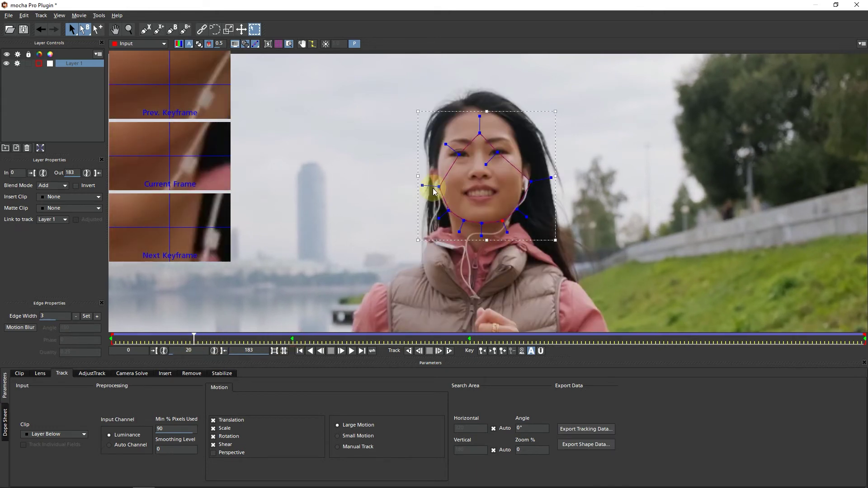
{"action": "left_click_drag", "start_coordinate": [438, 188], "coordinate": [435, 187]}
{"action": "left_click_drag", "start_coordinate": [530, 182], "coordinate": [526, 183]}
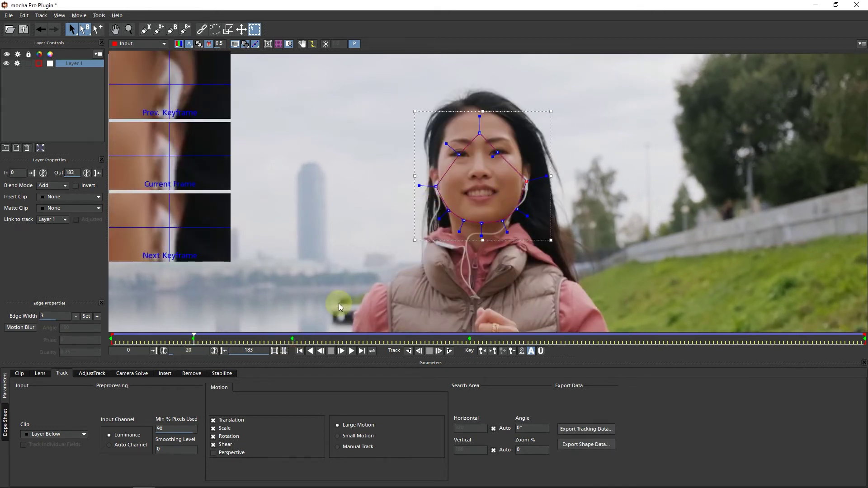
{"action": "mouse_move", "coordinate": [193, 340]}
{"action": "left_mouse_down"}
{"action": "mouse_move", "coordinate": [686, 352]}
{"action": "mouse_move", "coordinate": [862, 339]}
{"action": "mouse_move", "coordinate": [470, 340]}
{"action": "left_mouse_up"}
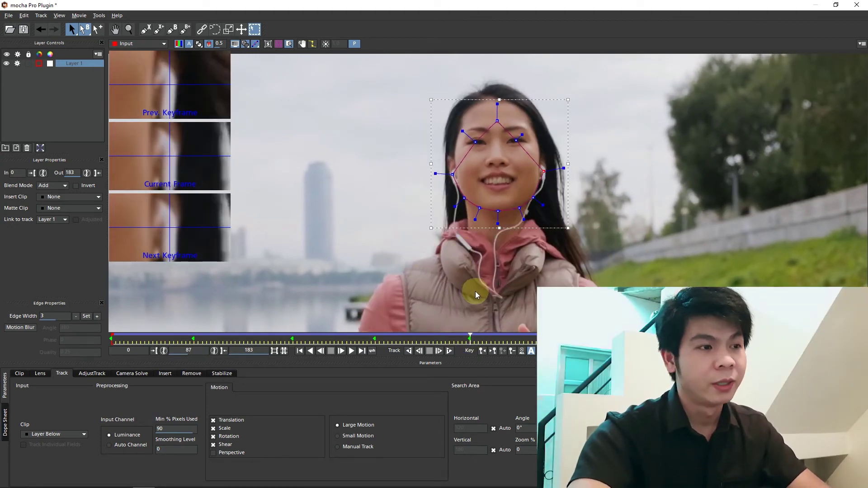
Enable Maximum smoothing and Centre borders in the Stabilize tab, then fit the frame in view
{"action": "left_click", "coordinate": [219, 373]}
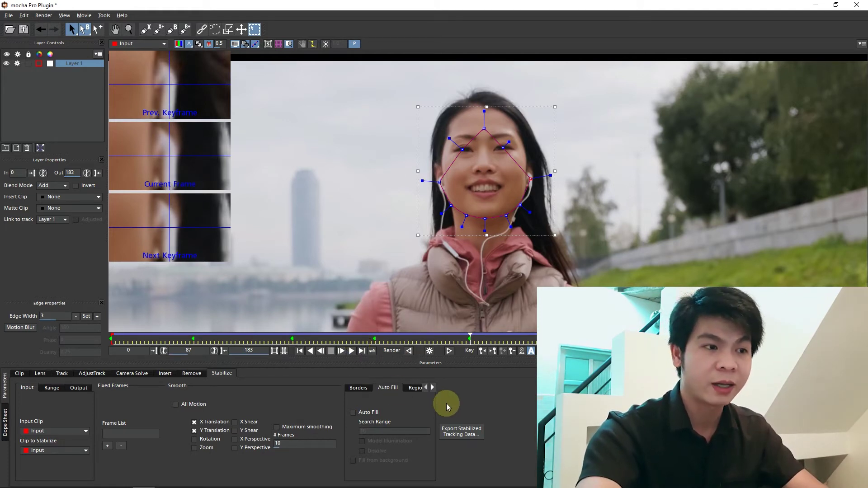
{"action": "left_click", "coordinate": [277, 427]}
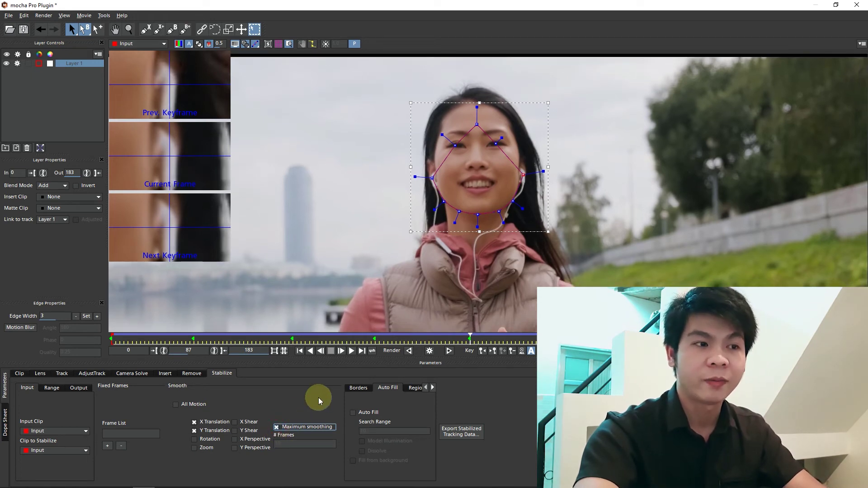
{"action": "left_click", "coordinate": [361, 389]}
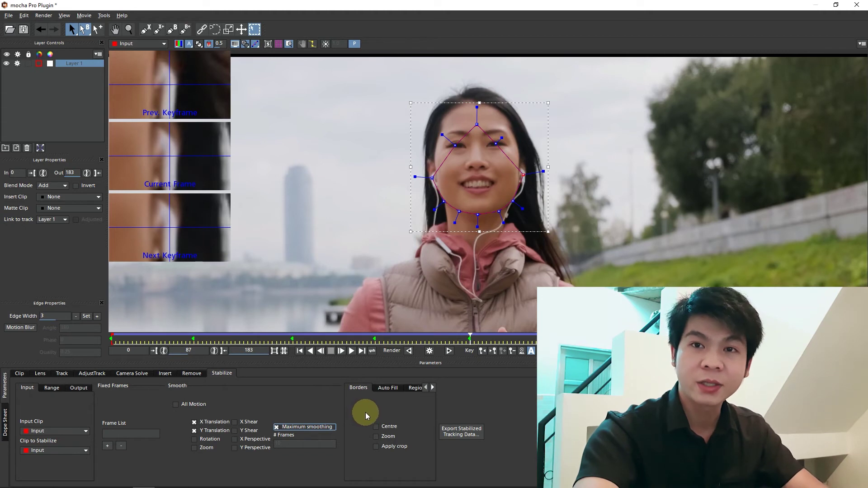
{"action": "left_click", "coordinate": [376, 426]}
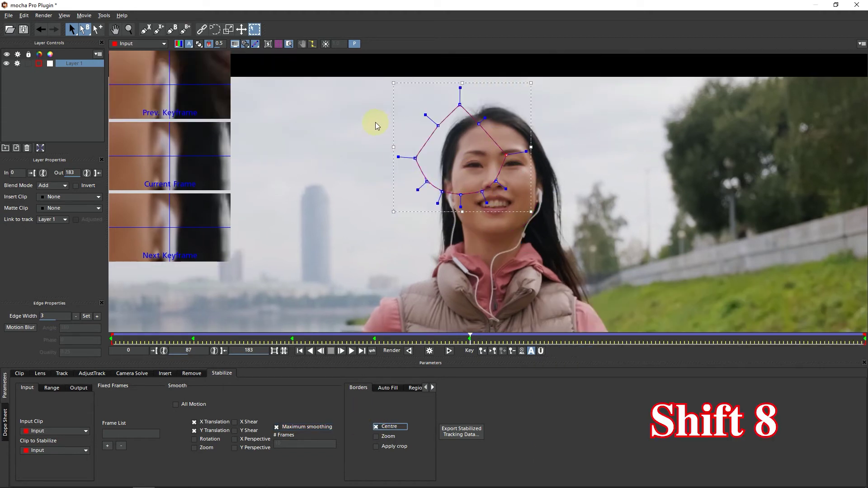
{"action": "key", "text": "shift+8"}
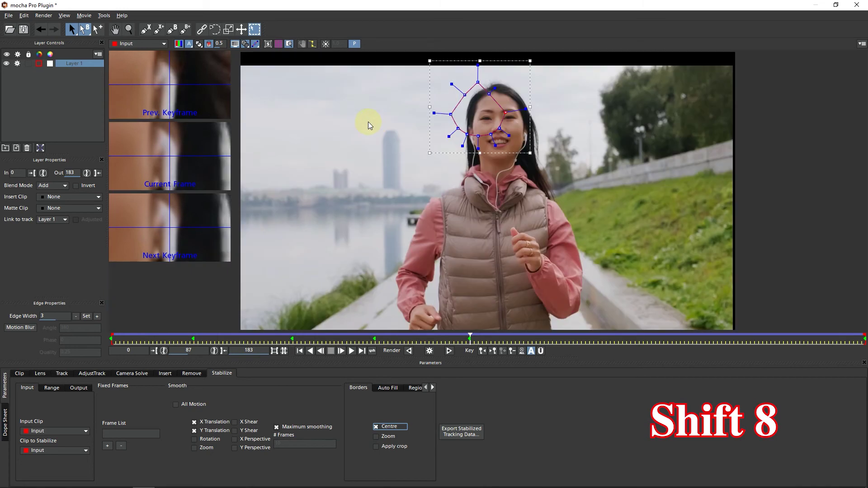
Hide the magnifier panels, preview the stabilized footage, and enable Zoom borders to remove black edges
{"action": "left_click", "coordinate": [290, 45]}
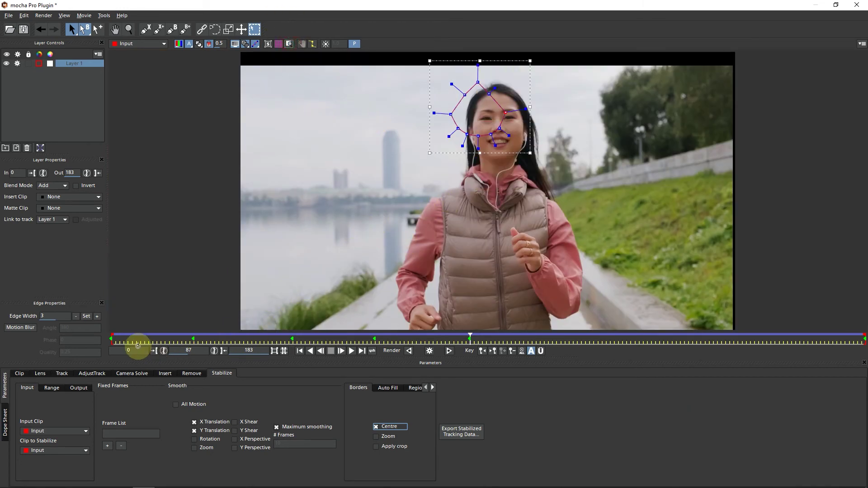
{"action": "key", "text": "space"}
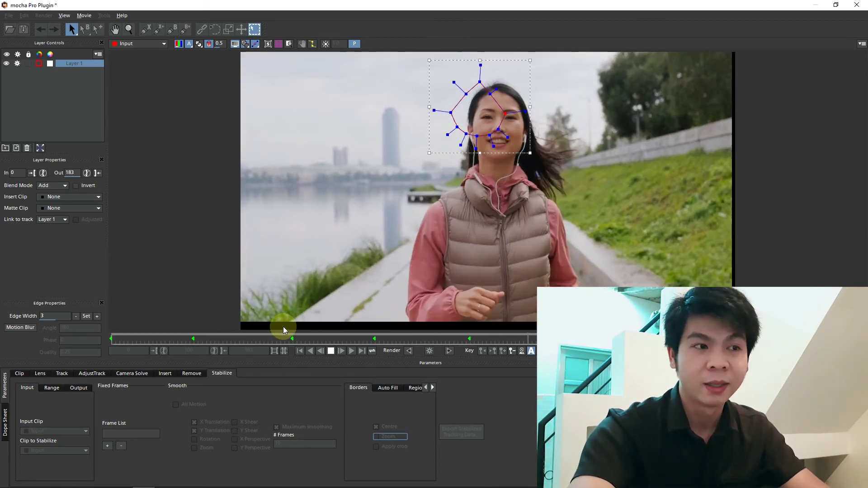
{"action": "left_click", "coordinate": [351, 350]}
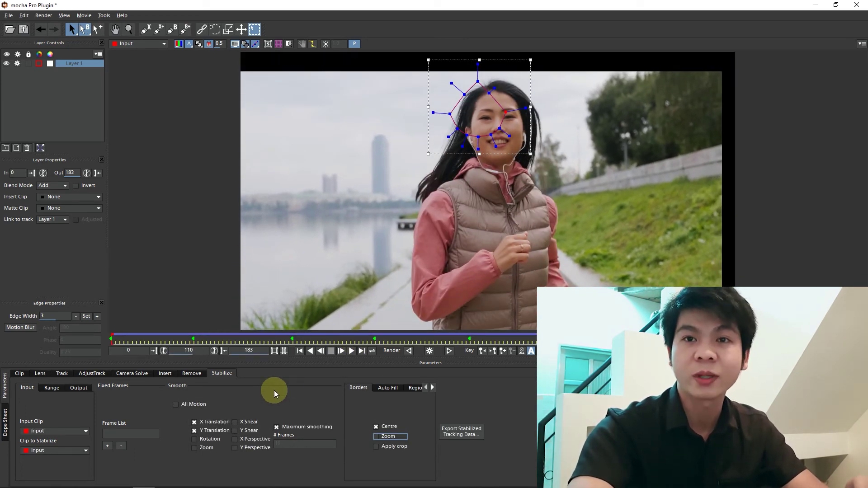
{"action": "left_click", "coordinate": [375, 437]}
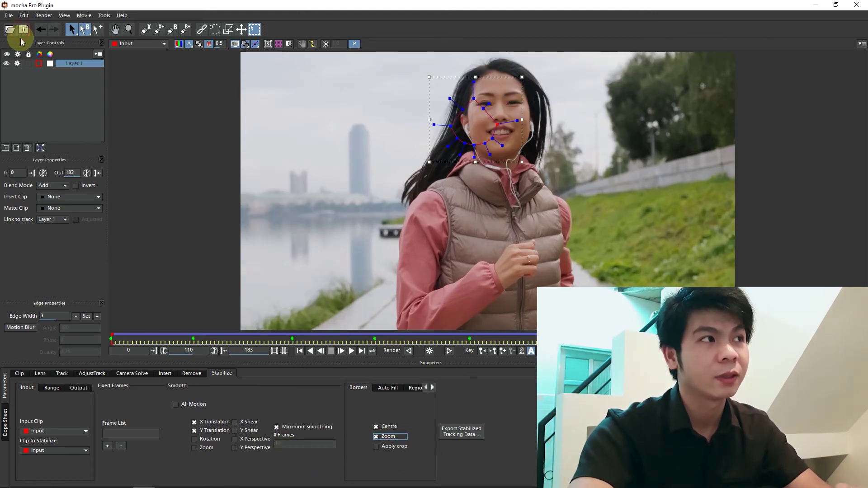
Back in Premiere, turn on mocha Pro's Module Render with the Stabilize module selected
{"action": "left_click", "coordinate": [857, 5]}
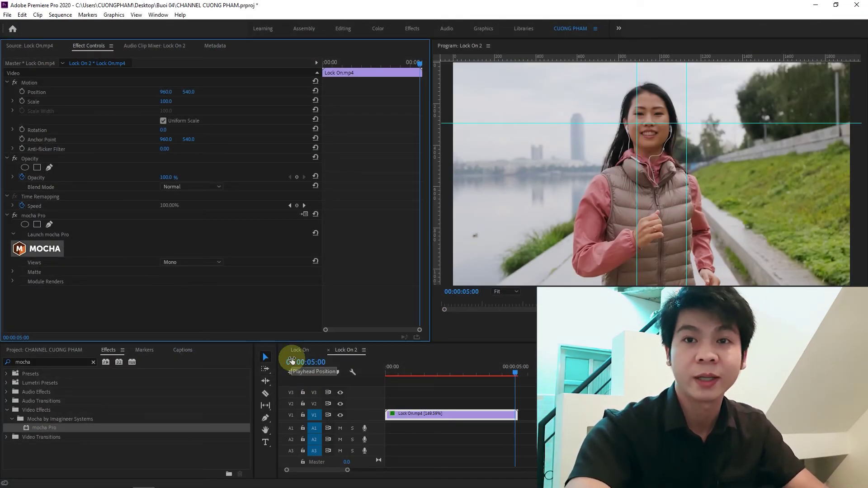
{"action": "left_click", "coordinate": [12, 281]}
{"action": "left_click", "coordinate": [191, 301]}
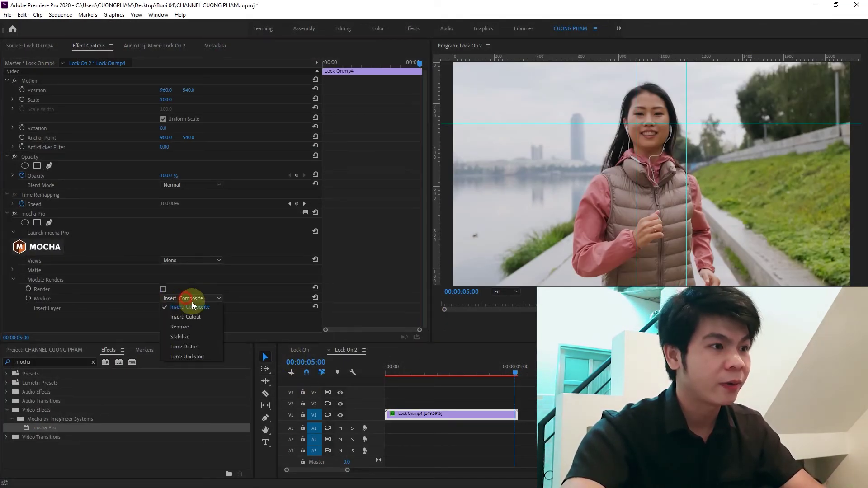
{"action": "left_click", "coordinate": [190, 338]}
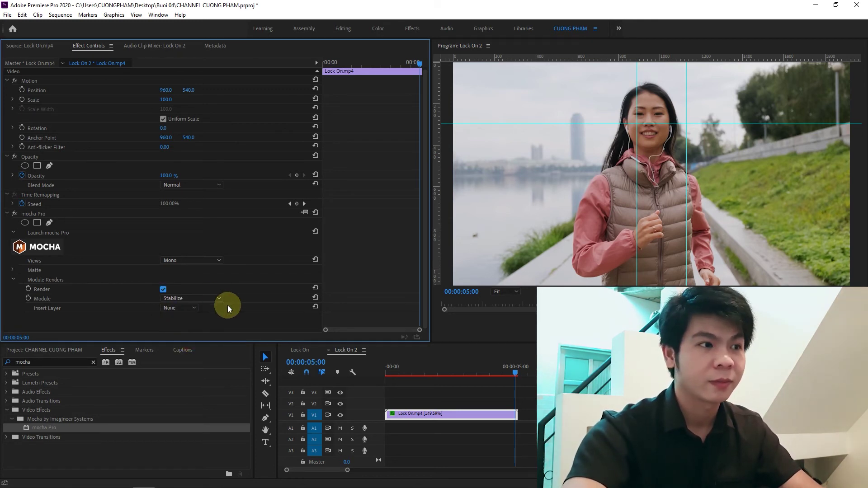
Render the Lock On 2 sequence preview from the start of the timeline
{"action": "left_click", "coordinate": [381, 371]}
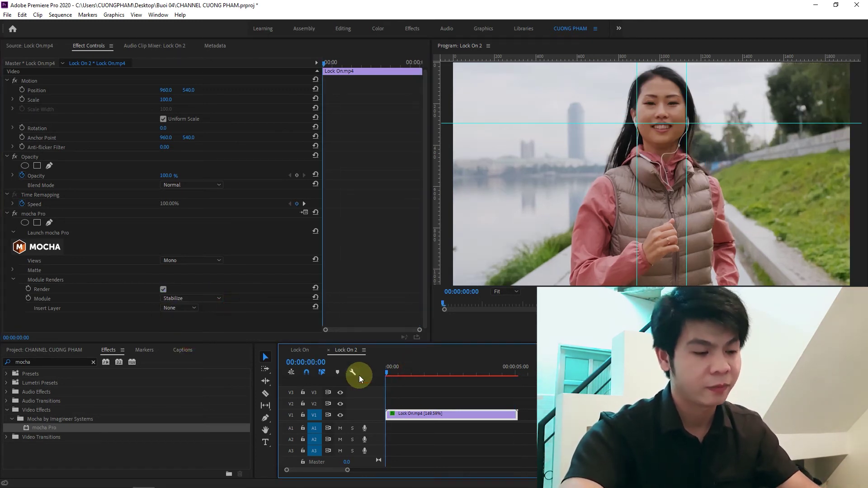
{"action": "key", "text": "Home"}
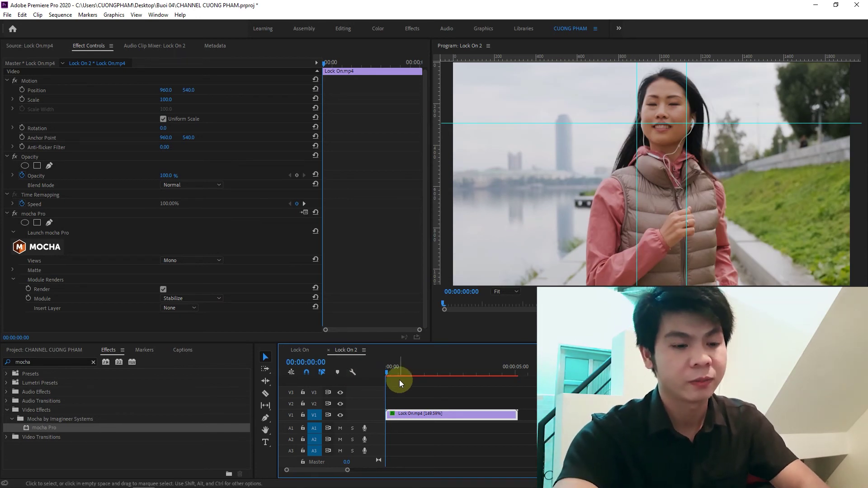
{"action": "key", "text": "Return"}
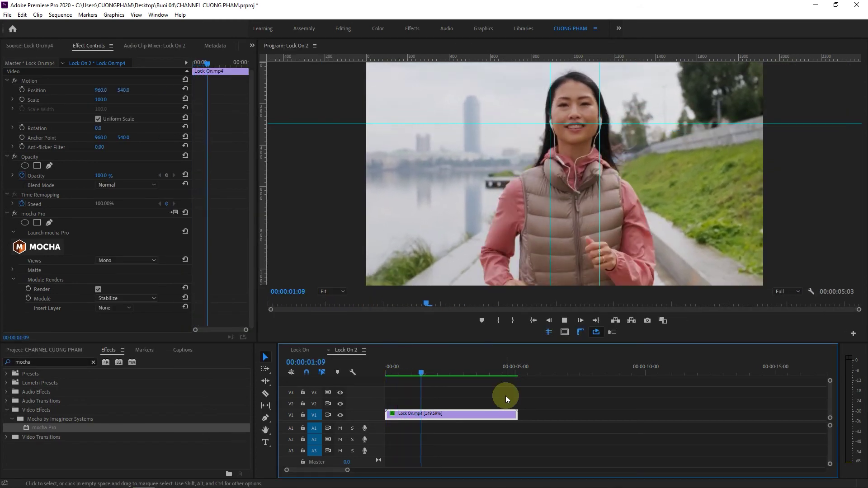
Replay the face-locked Lock On 2 clip with the Program monitor maximized to fill the workspace
{"action": "key", "text": "space"}
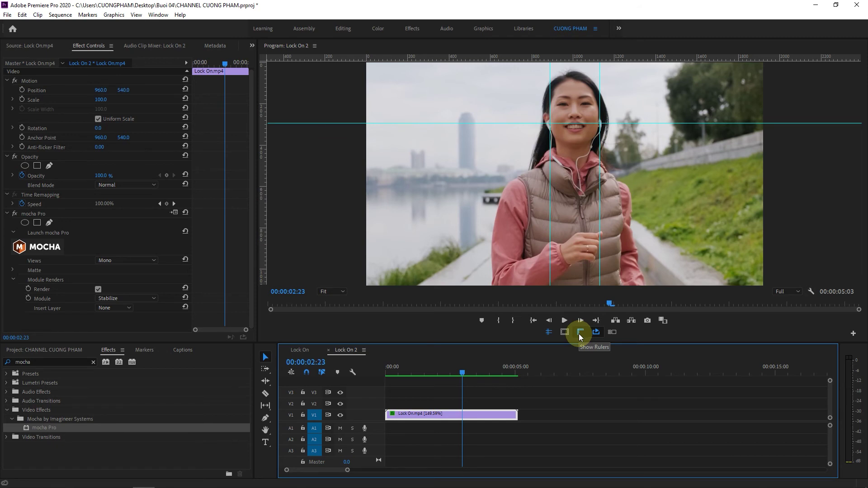
{"action": "left_click", "coordinate": [854, 335]}
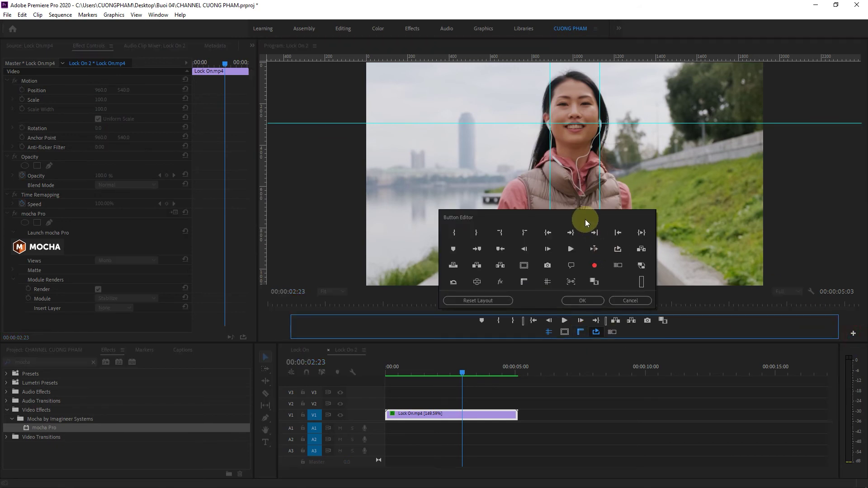
{"action": "left_click", "coordinate": [584, 301]}
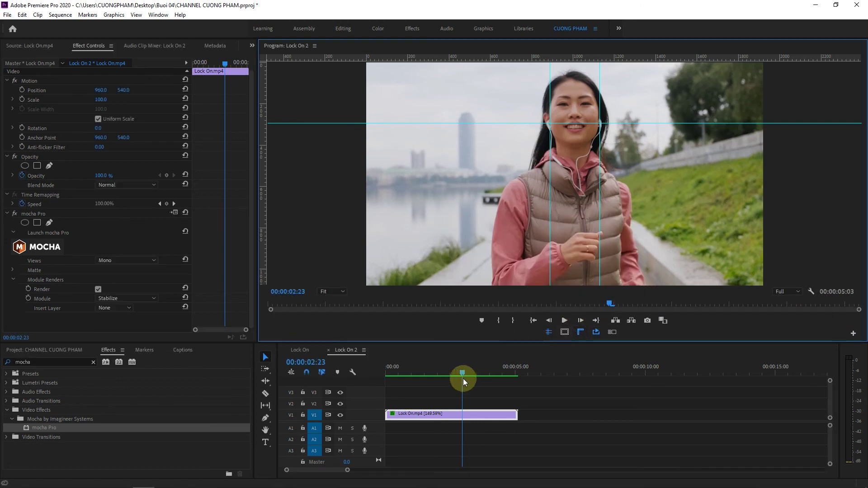
{"action": "key", "text": "space"}
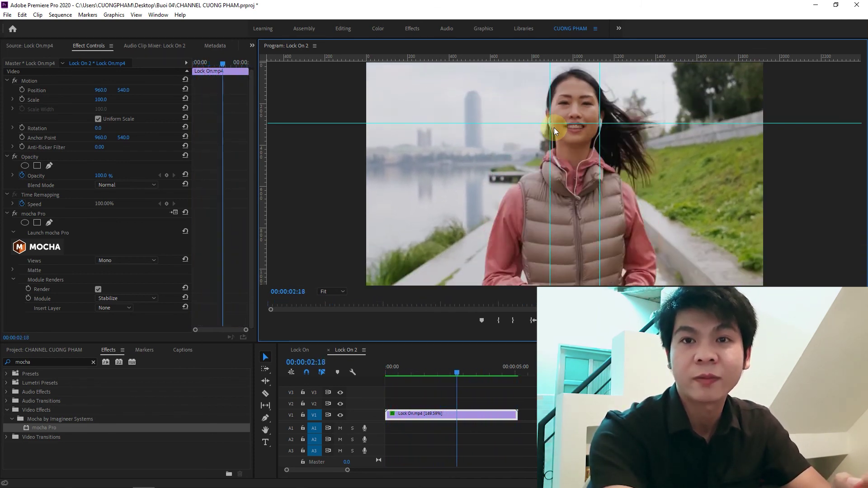
{"action": "key", "text": "grave"}
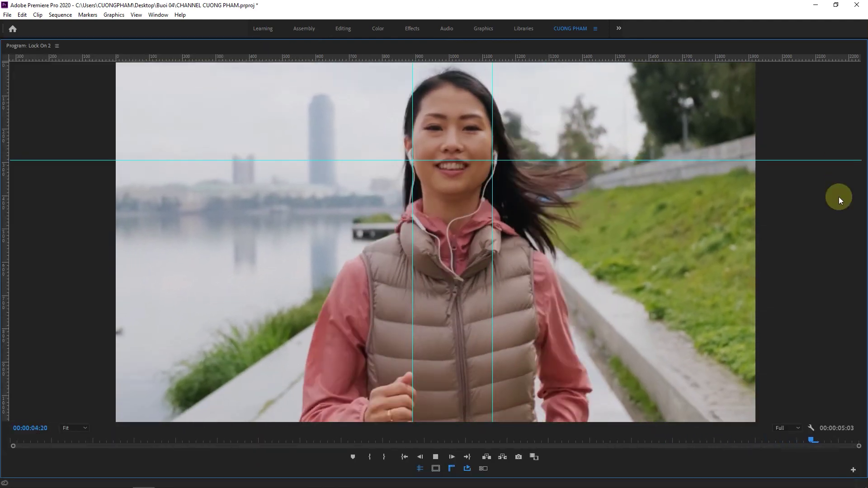